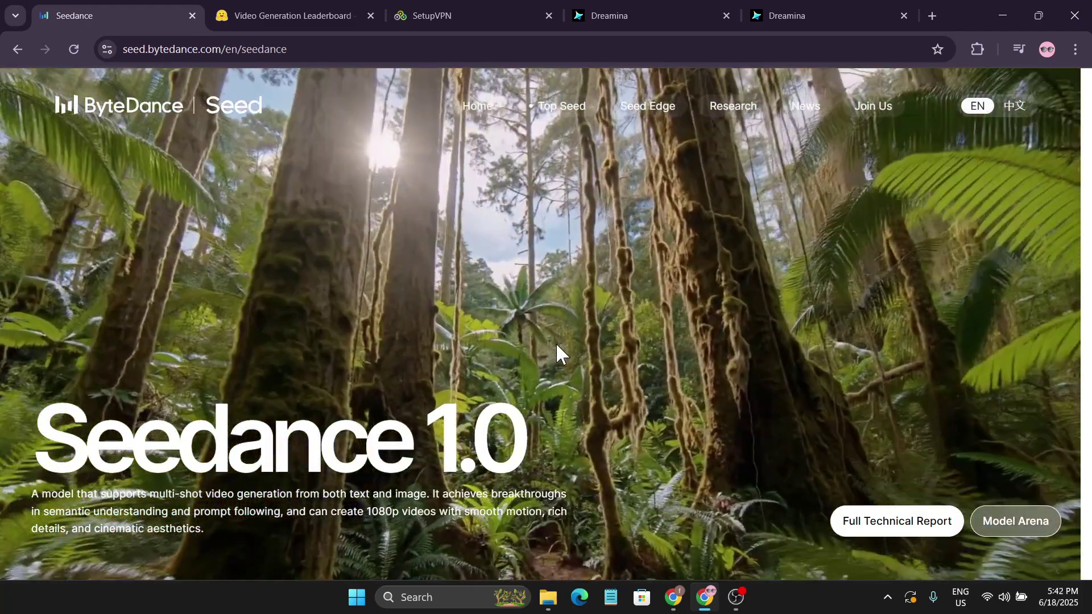
Check that Seedance 1.0 leads the Text to Video leaderboard at 1295 ELO, then return to the Seedance tab
left_click(283, 7)
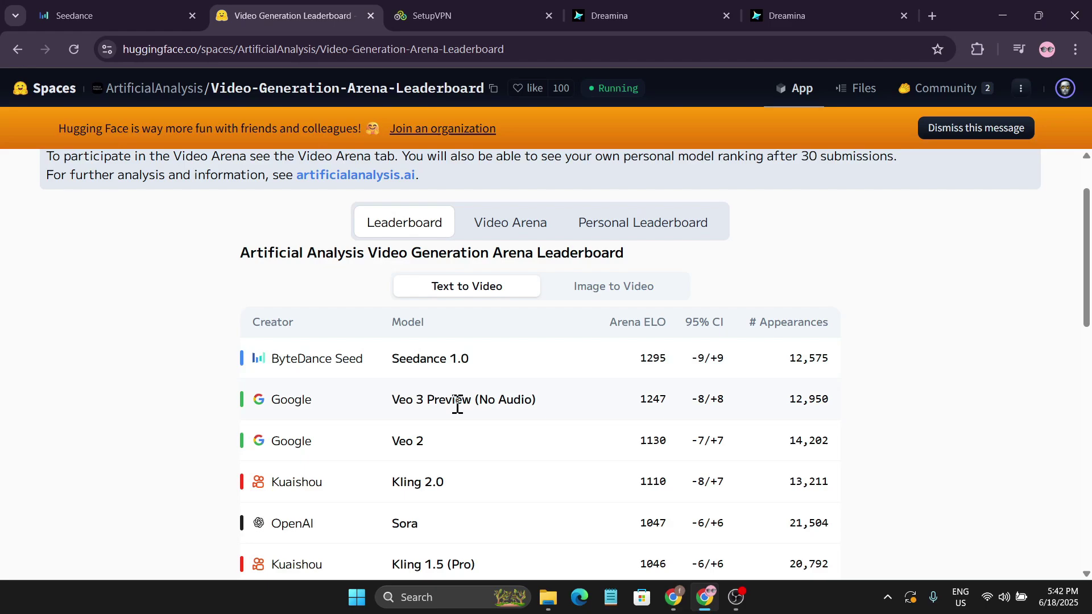
key("ctrl+shift+Tab")
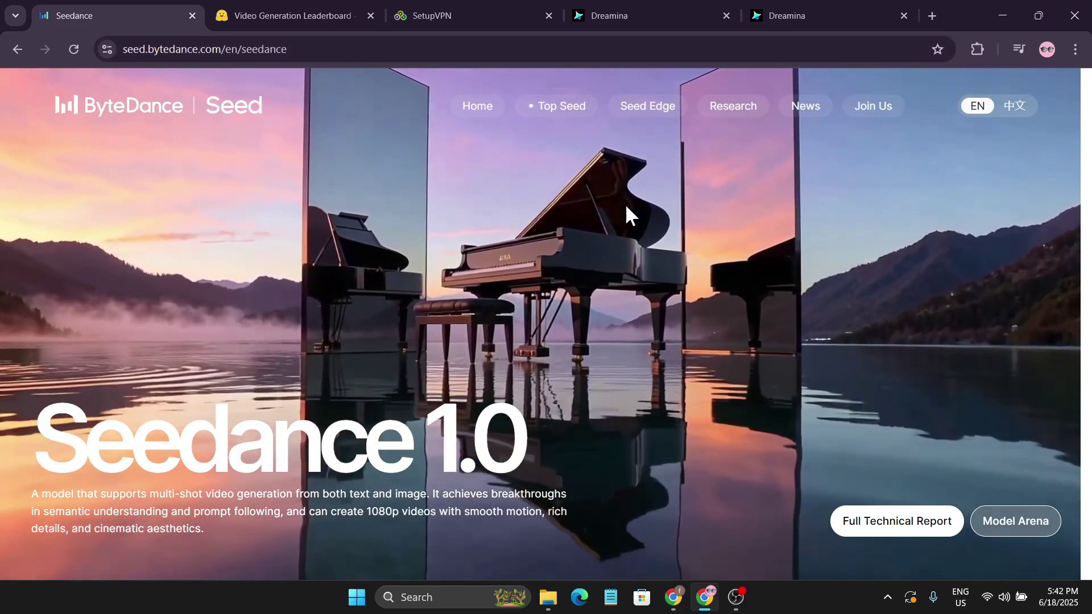
Bring up the Seedance 1.0 introduction video and scroll down into the showcase clips
left_click(623, 365)
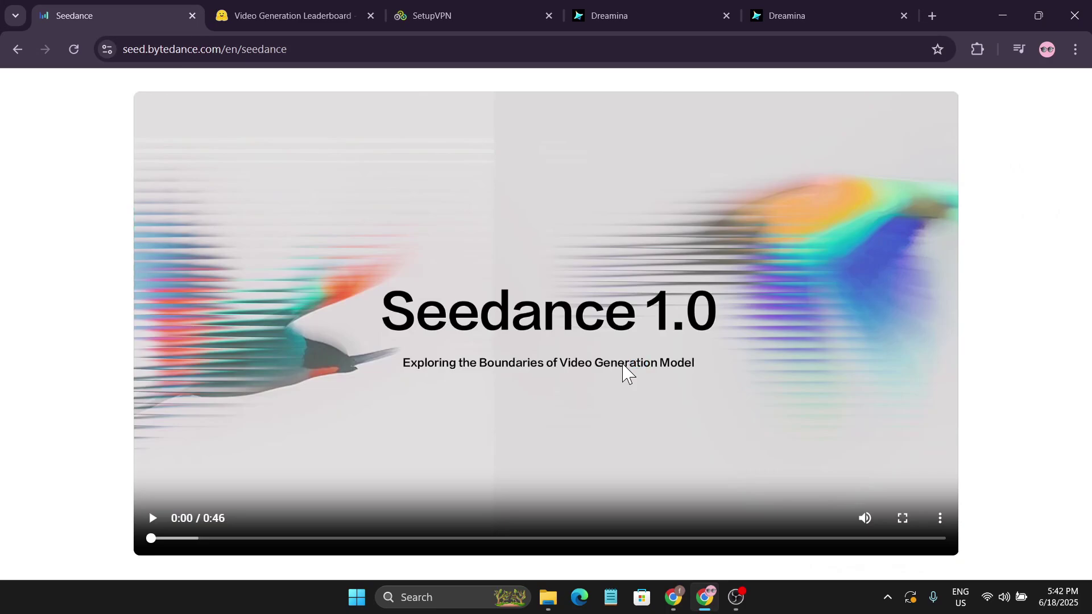
scroll(623, 366, "down", 5)
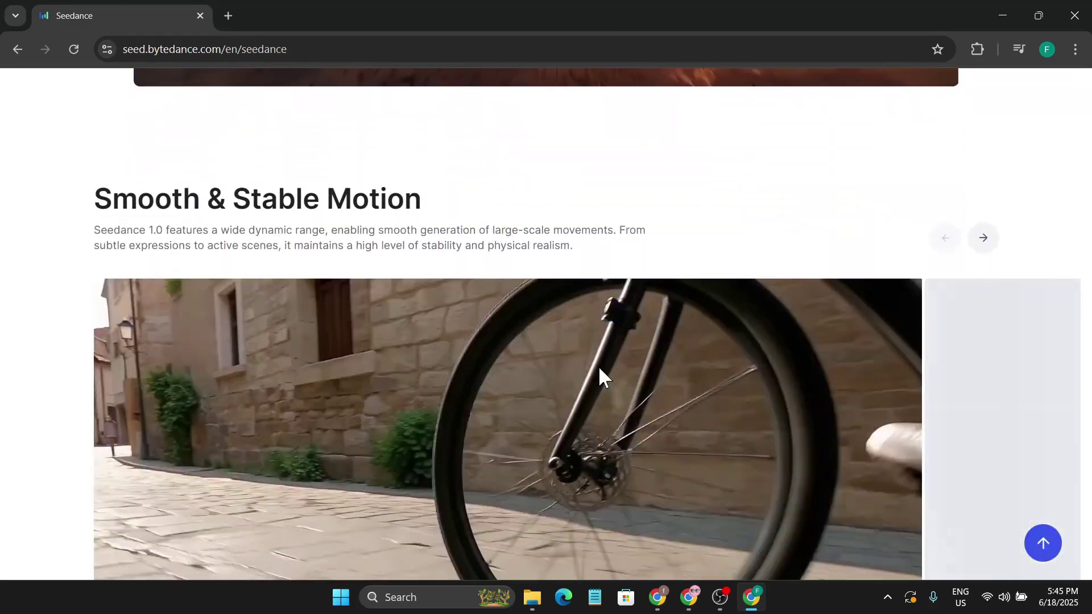
scroll(599, 367, "down", 1)
scroll(552, 295, "down", 5)
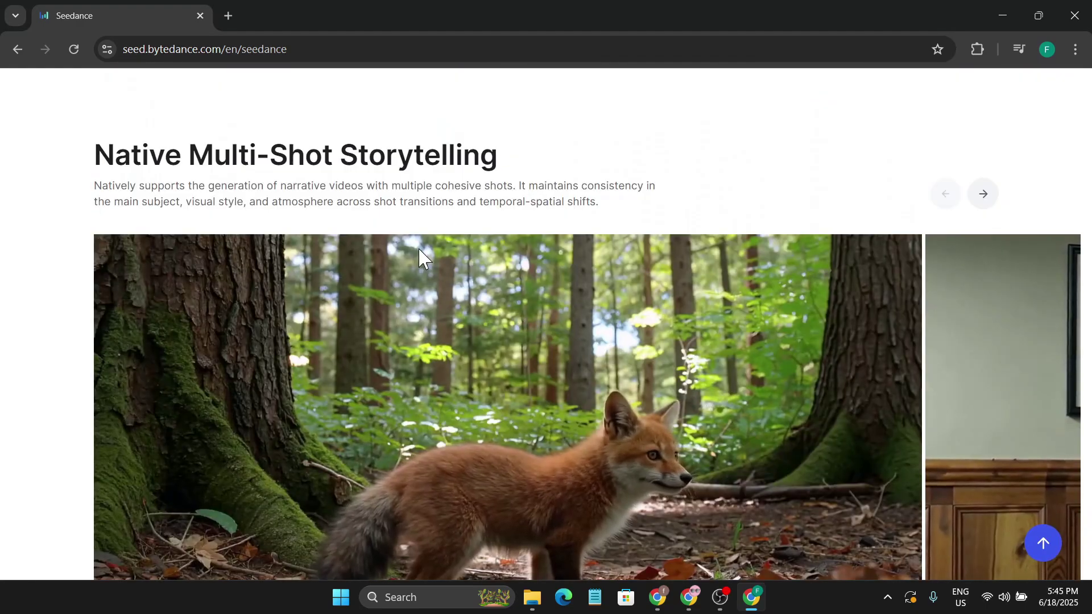
scroll(438, 245, "down", 1)
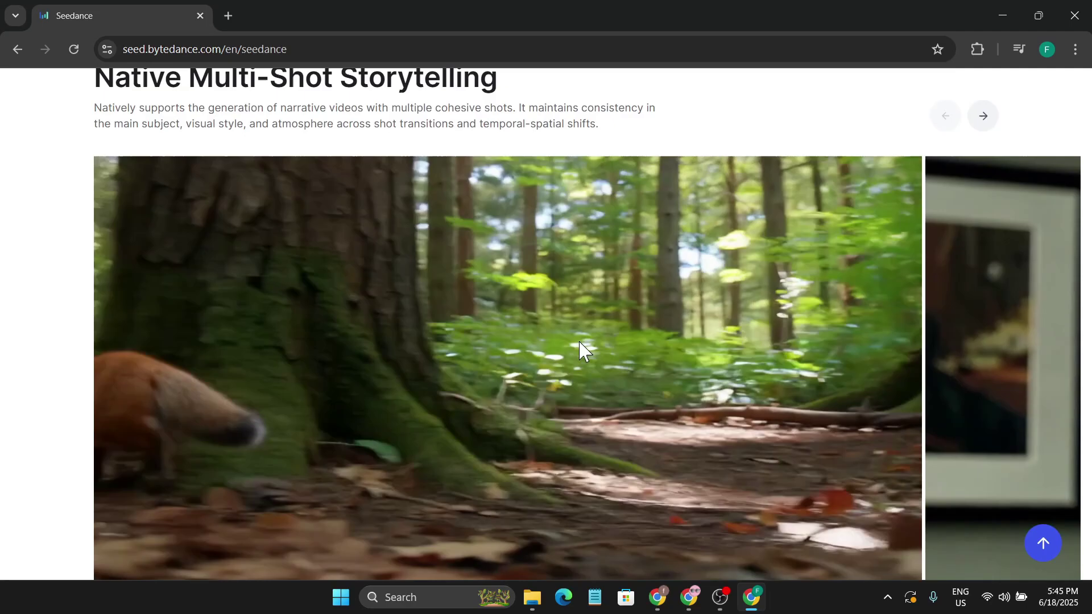
Browse the remaining showcase sections, settling on the wide dynamic range cobblestone cyclist sample
scroll(508, 333, "down", 1)
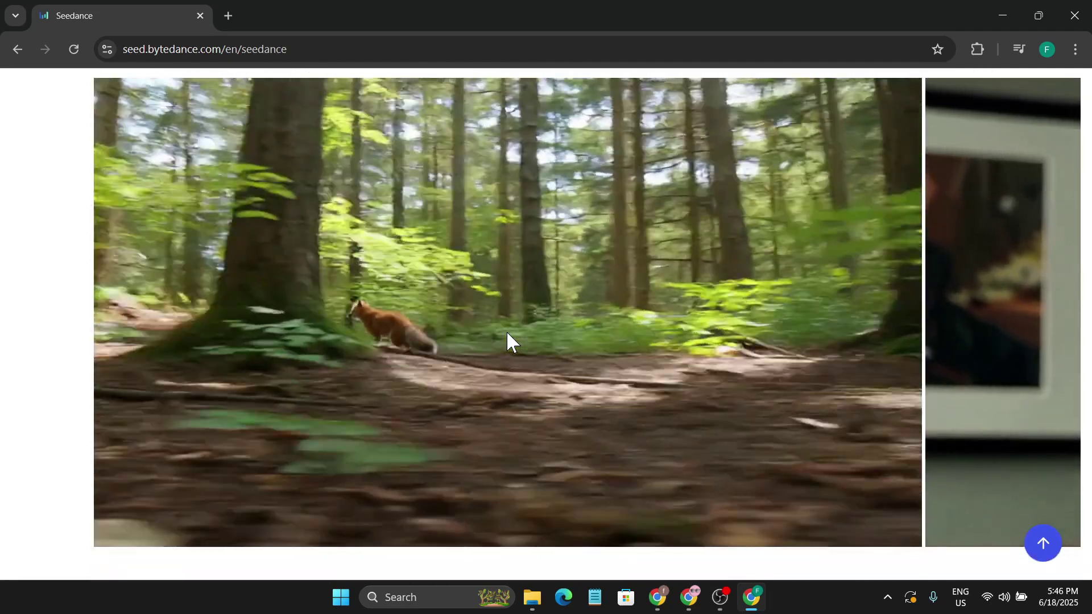
scroll(507, 330, "up", 2)
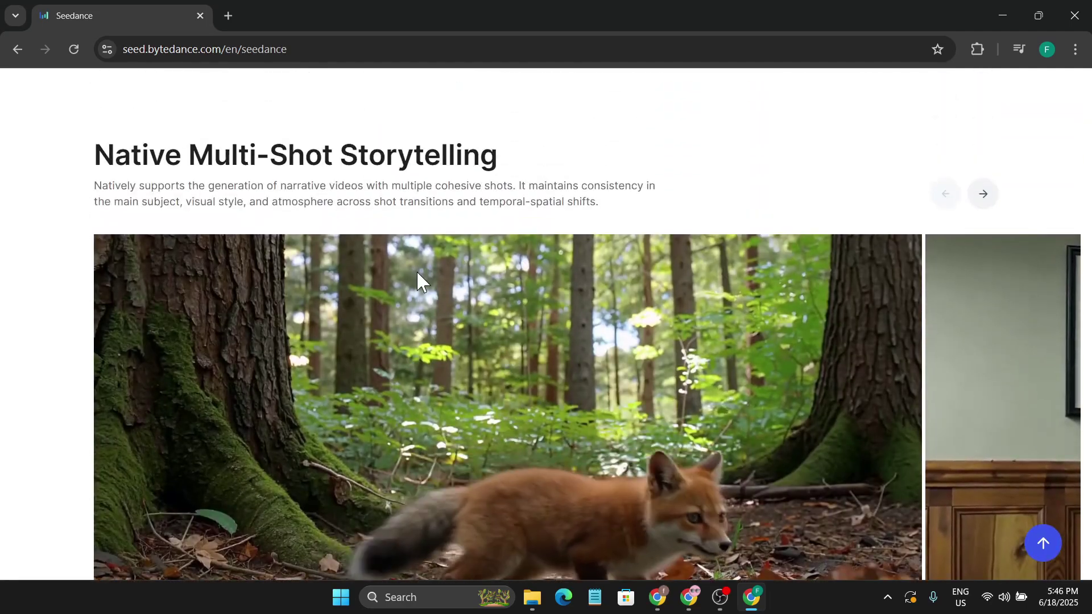
scroll(447, 248, "down", 2)
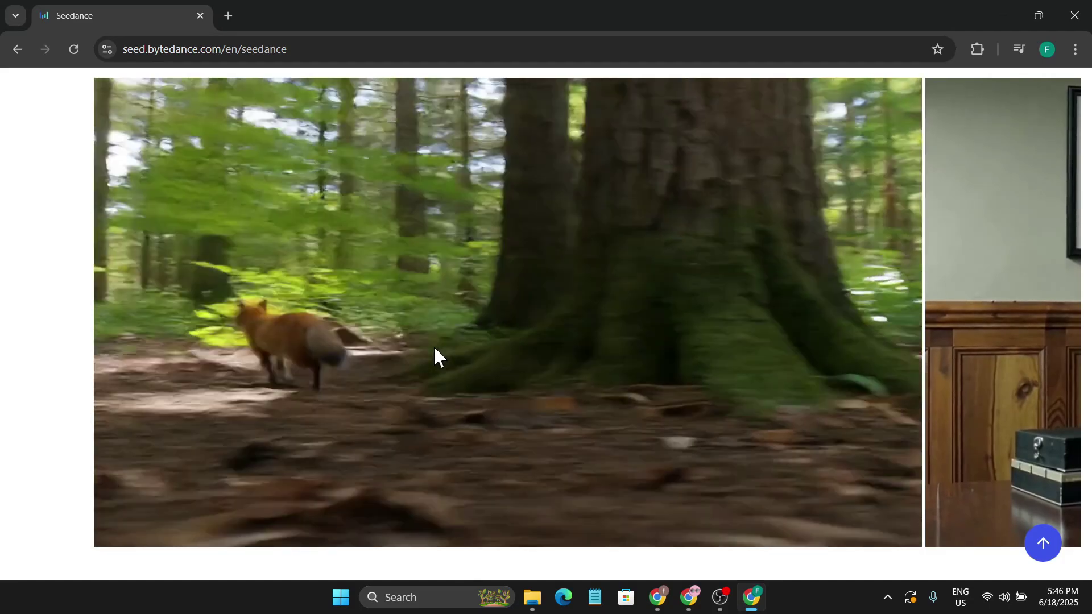
scroll(546, 347, "down", 6)
scroll(529, 350, "down", 8)
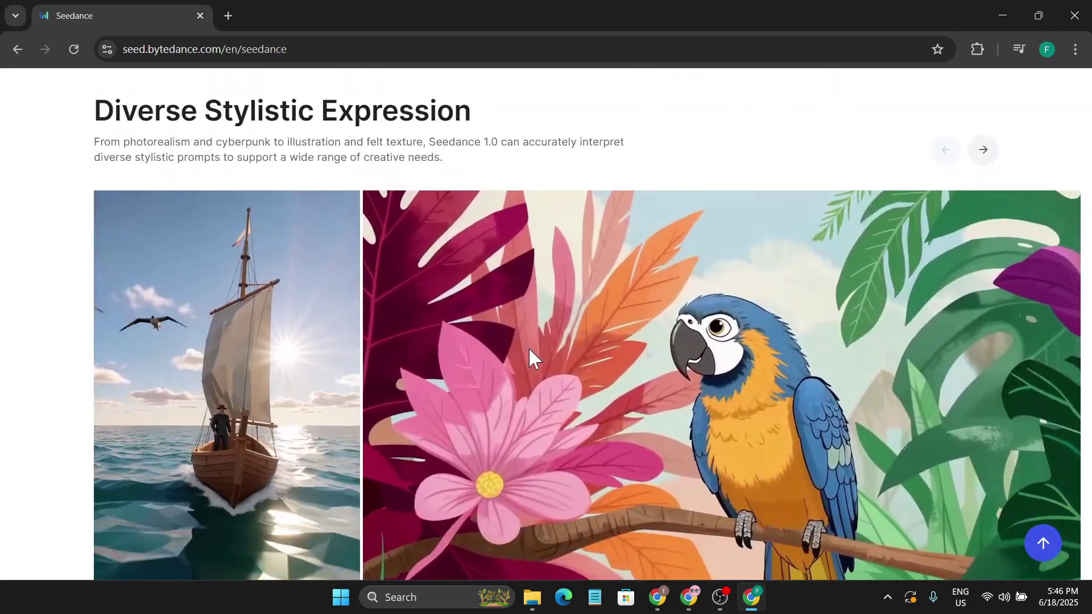
scroll(529, 350, "down", 2)
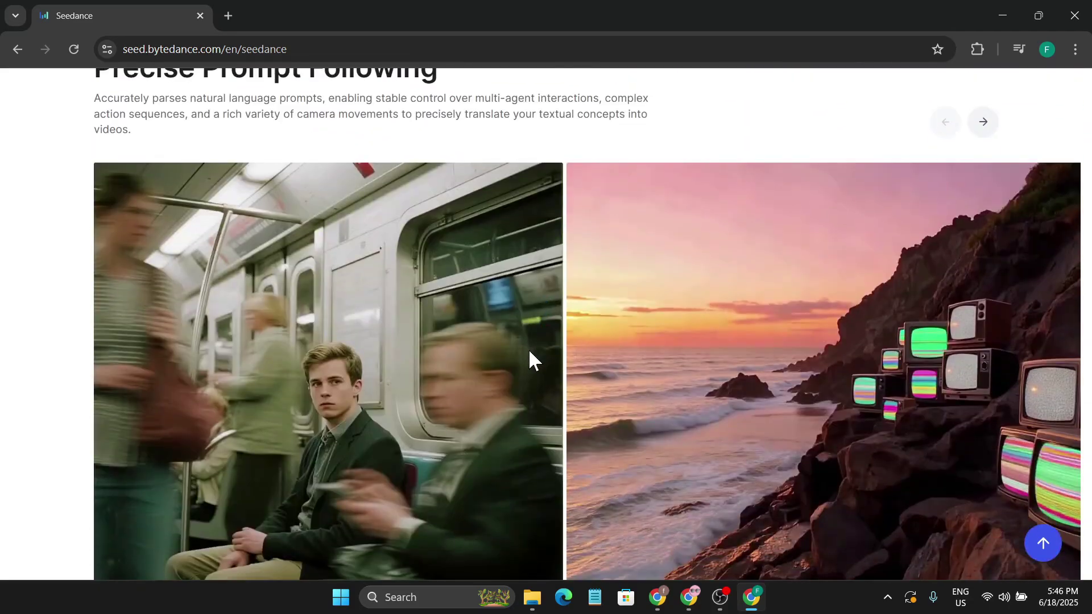
scroll(680, 324, "down", 3)
scroll(708, 335, "up", 2)
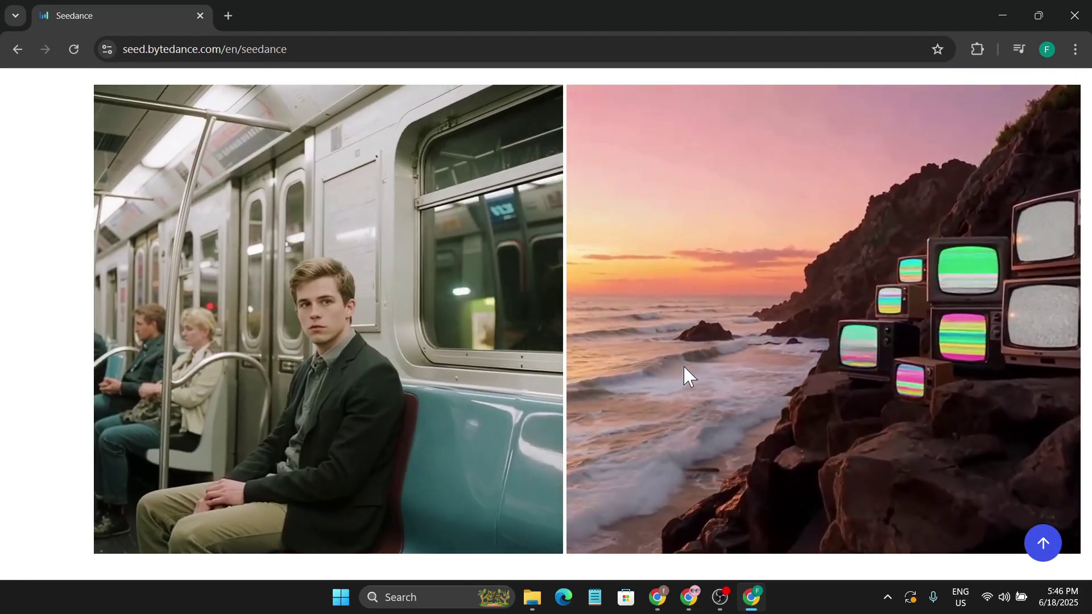
scroll(685, 368, "down", 6)
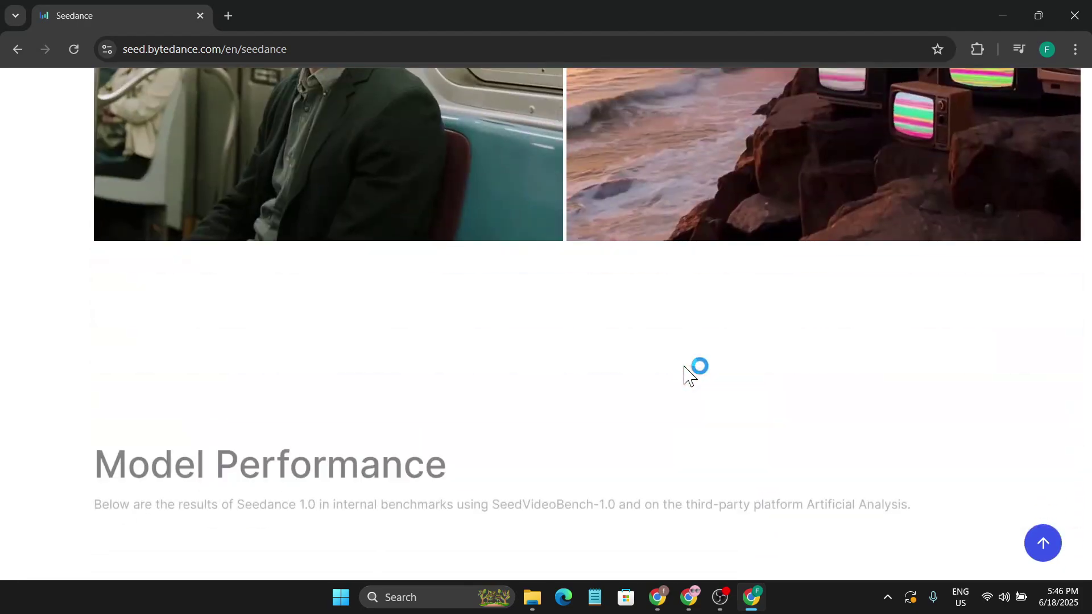
scroll(684, 368, "up", 11)
scroll(684, 368, "up", 10)
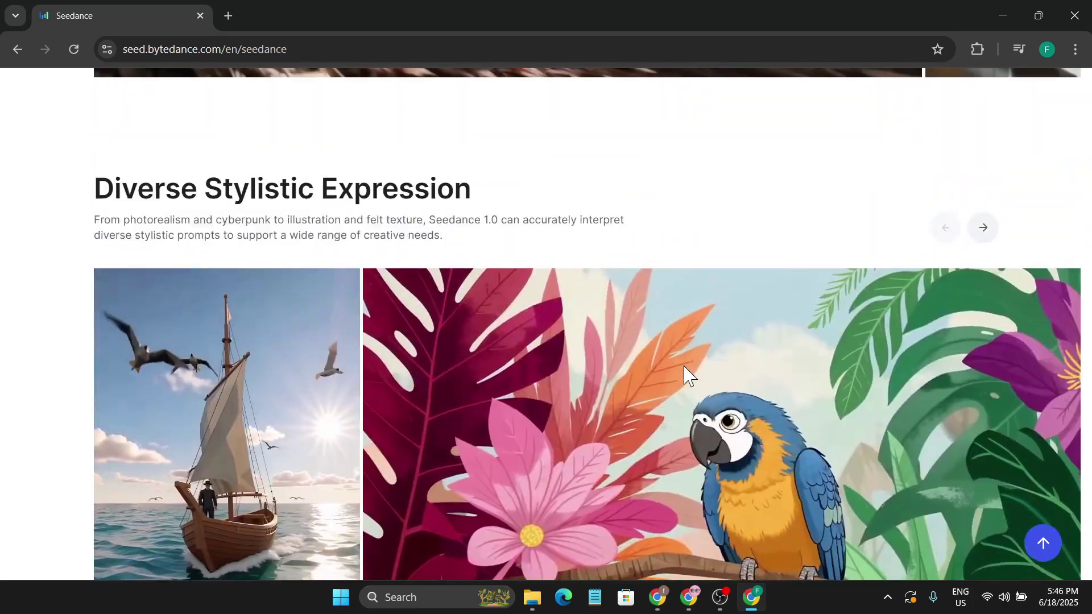
scroll(684, 367, "up", 10)
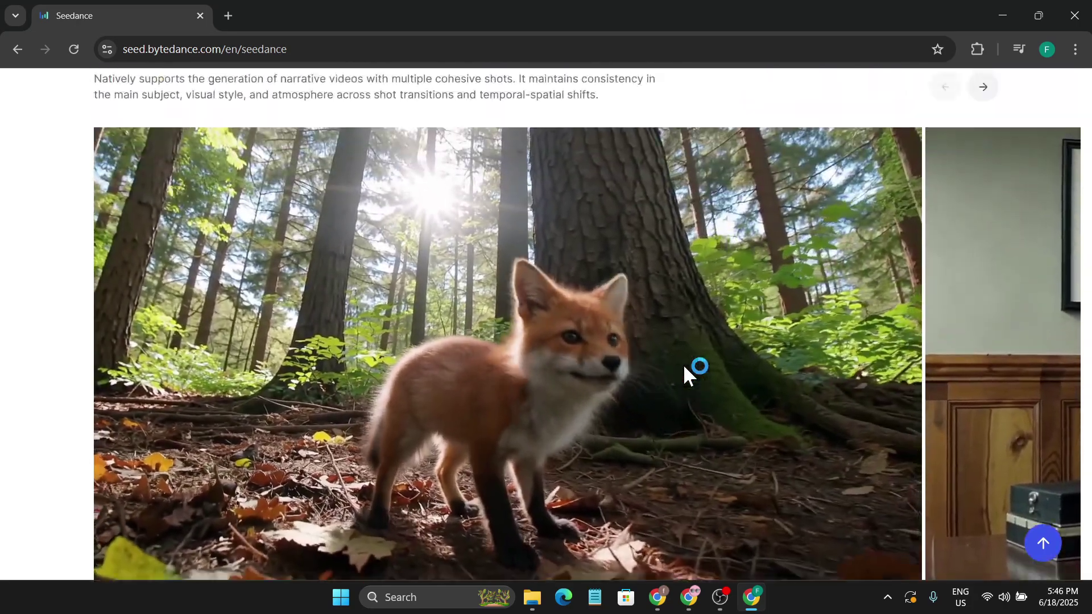
scroll(684, 367, "up", 4)
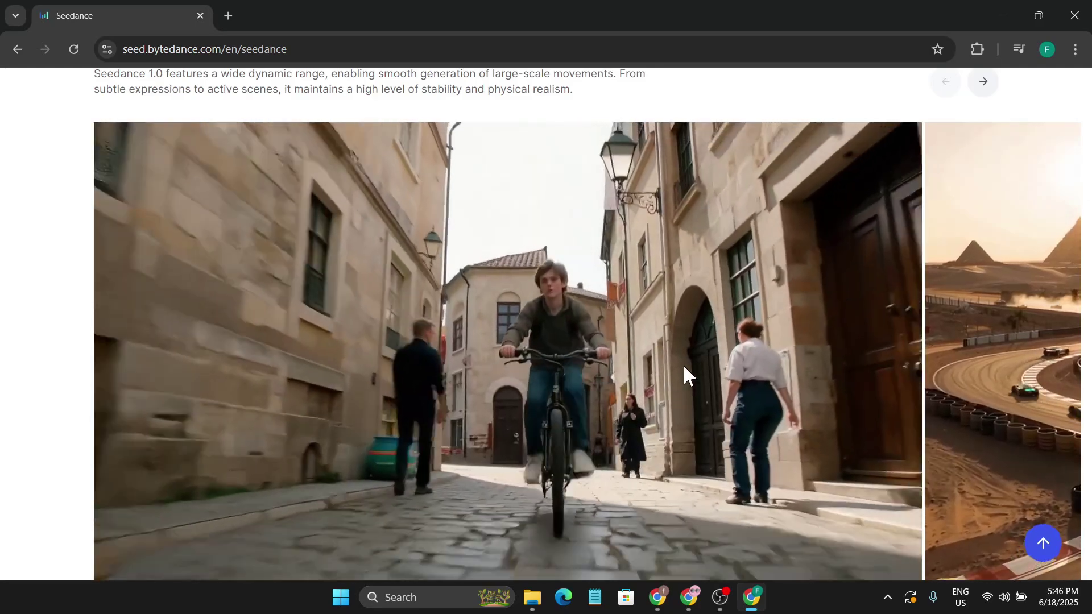
Switch to the Dreamina browser window, check the VPN dashboard, then return to the Dreamina home tab
key("alt+Tab")
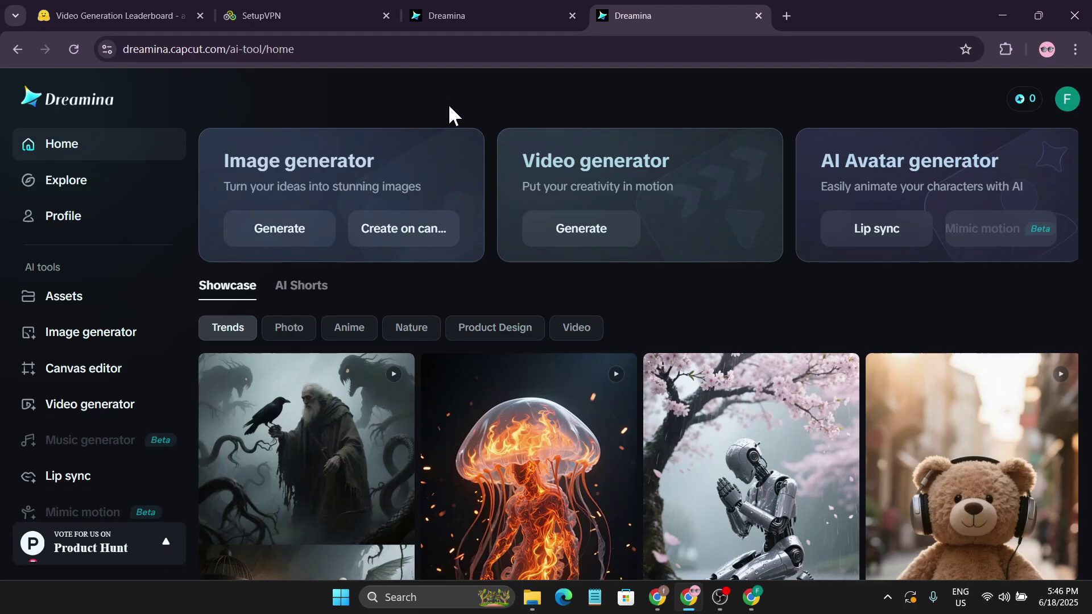
scroll(511, 306, "down", 2)
scroll(531, 172, "up", 2)
left_click(330, 23)
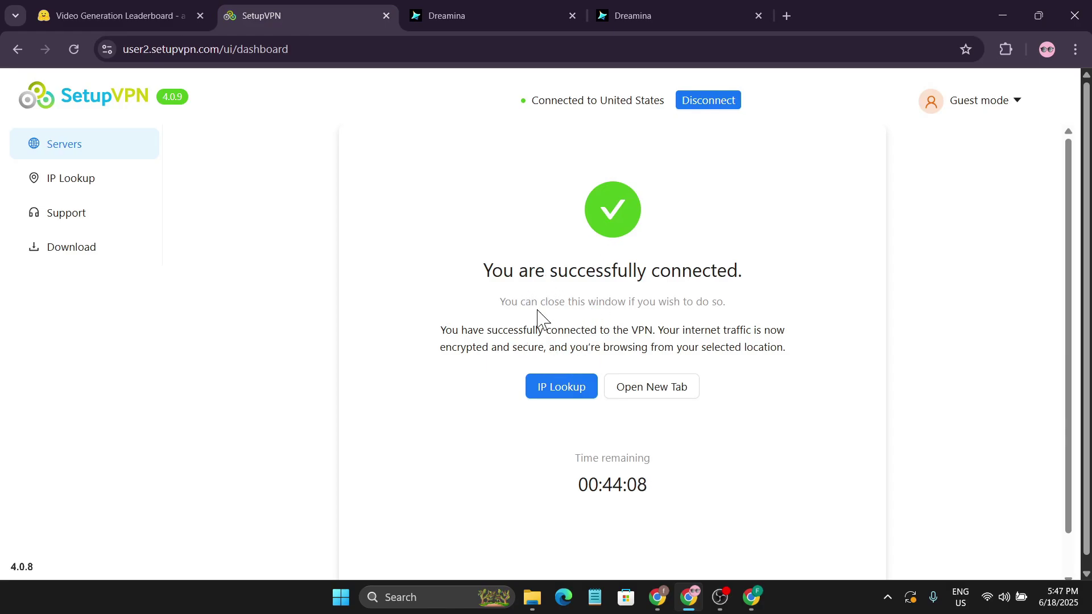
left_click(654, 15)
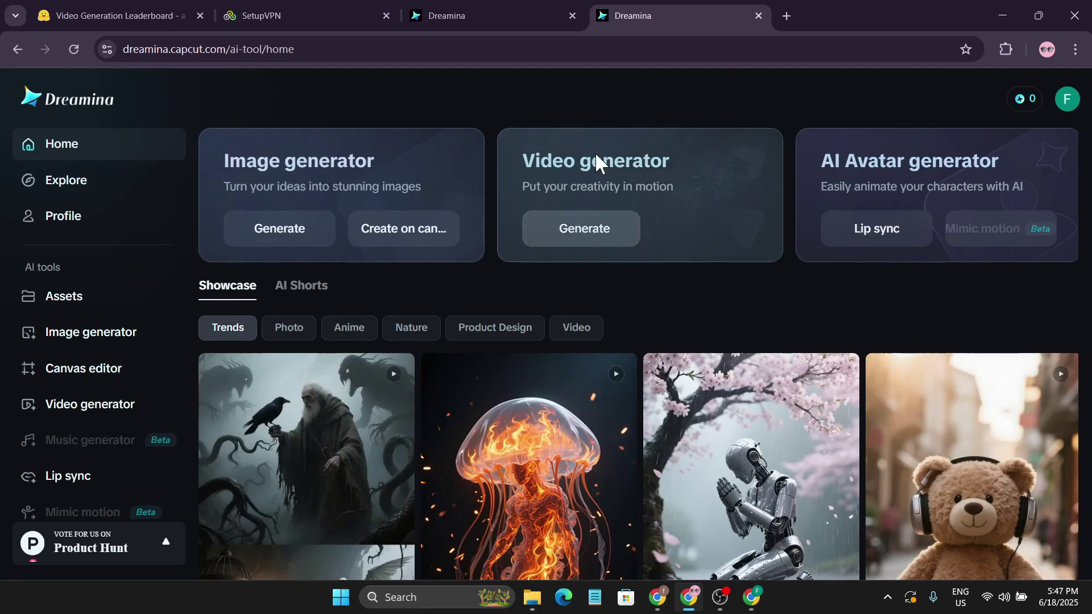
left_click(605, 241)
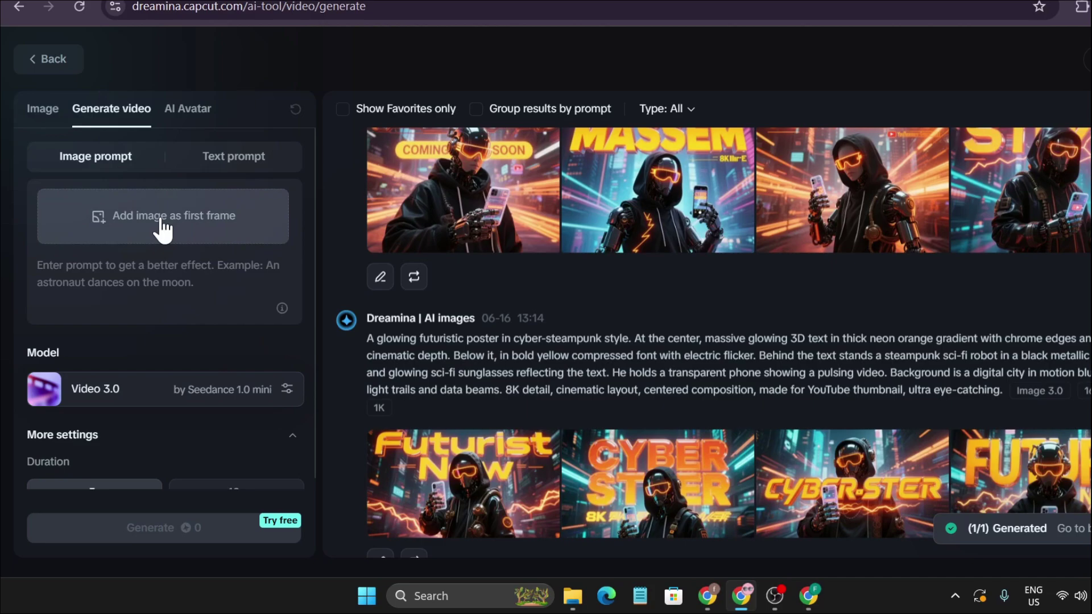
left_click(233, 165)
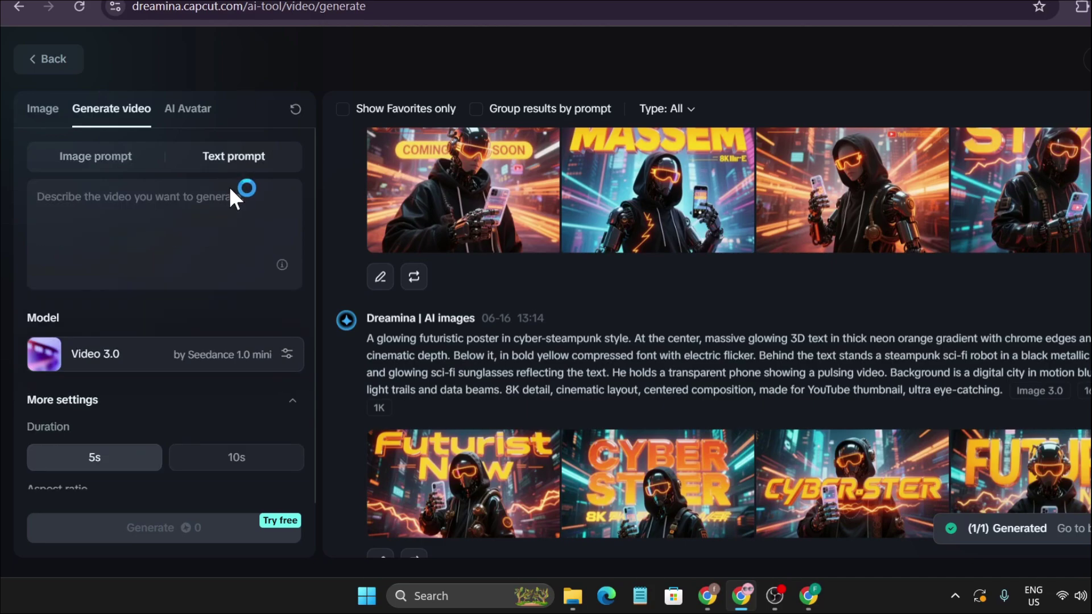
left_click(124, 165)
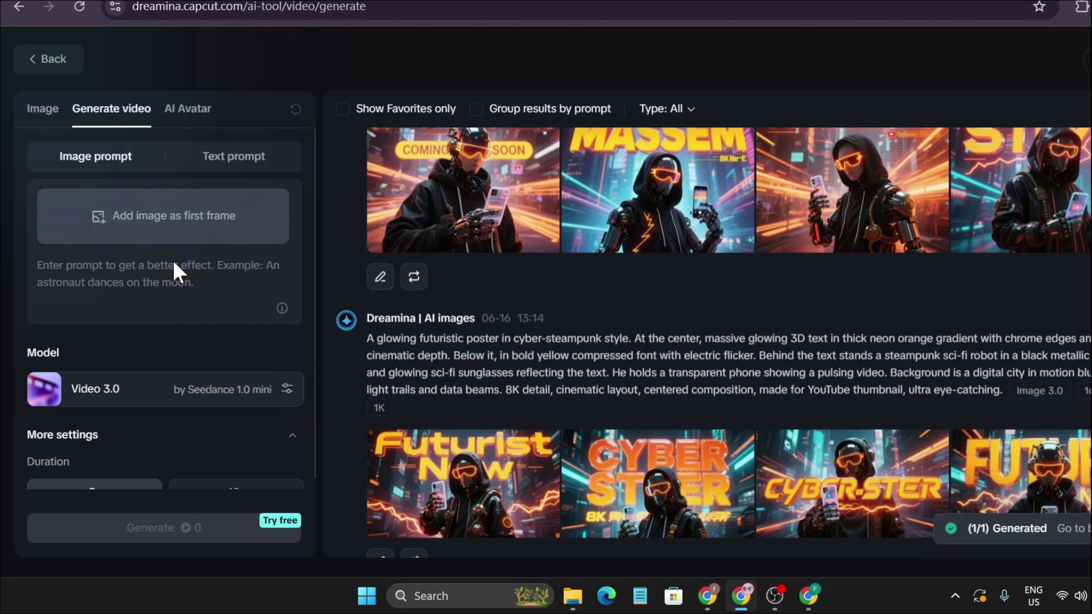
left_click(286, 399)
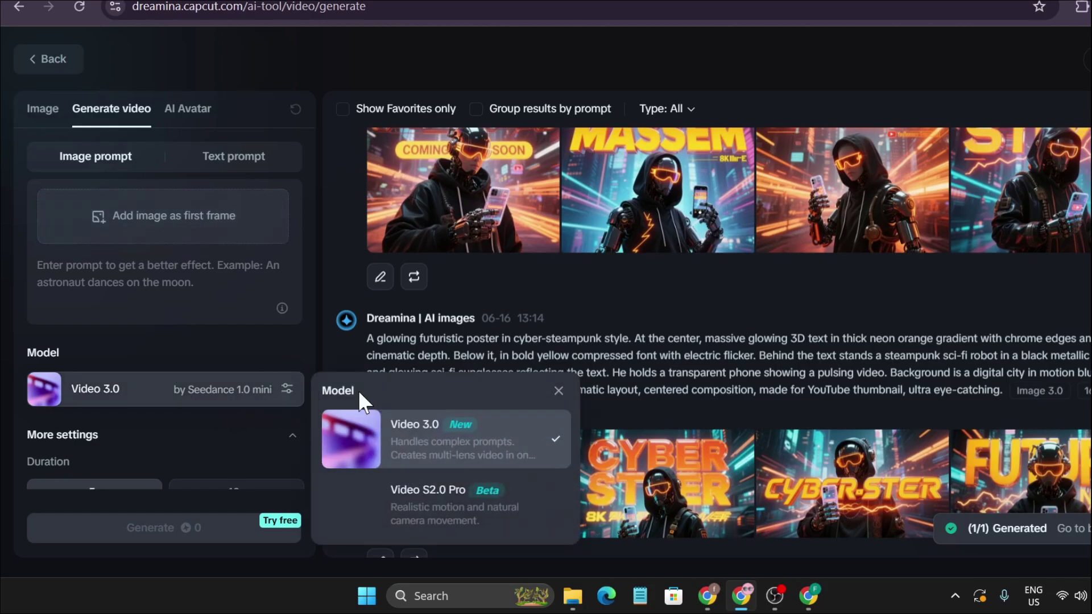
left_click(466, 454)
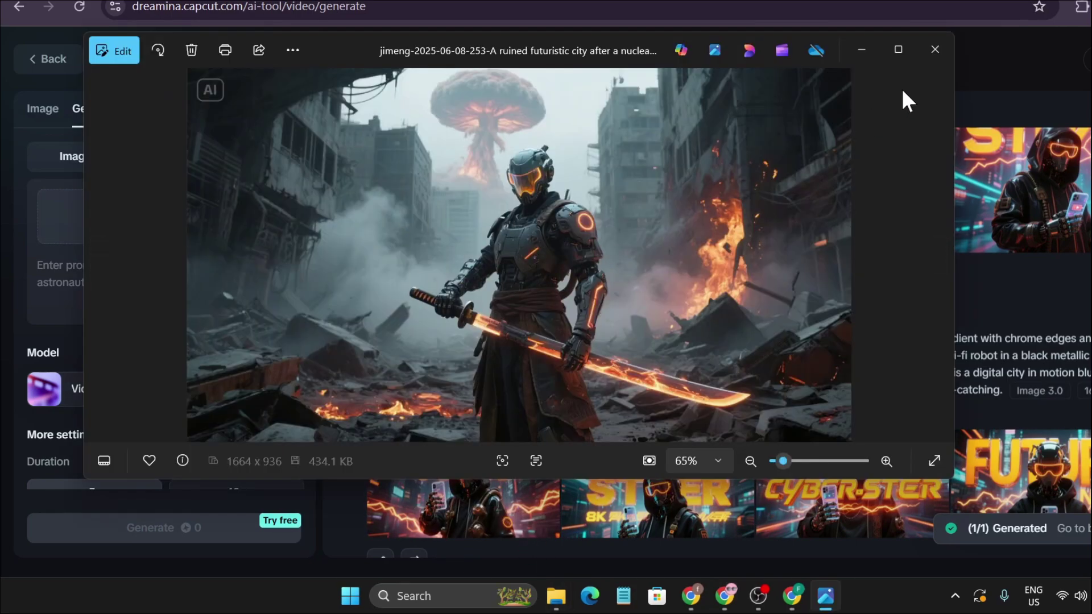
Hide the Photos viewer and review Dreamina's generator with the samurai first frame and flaming-sword prompt
left_click(868, 54)
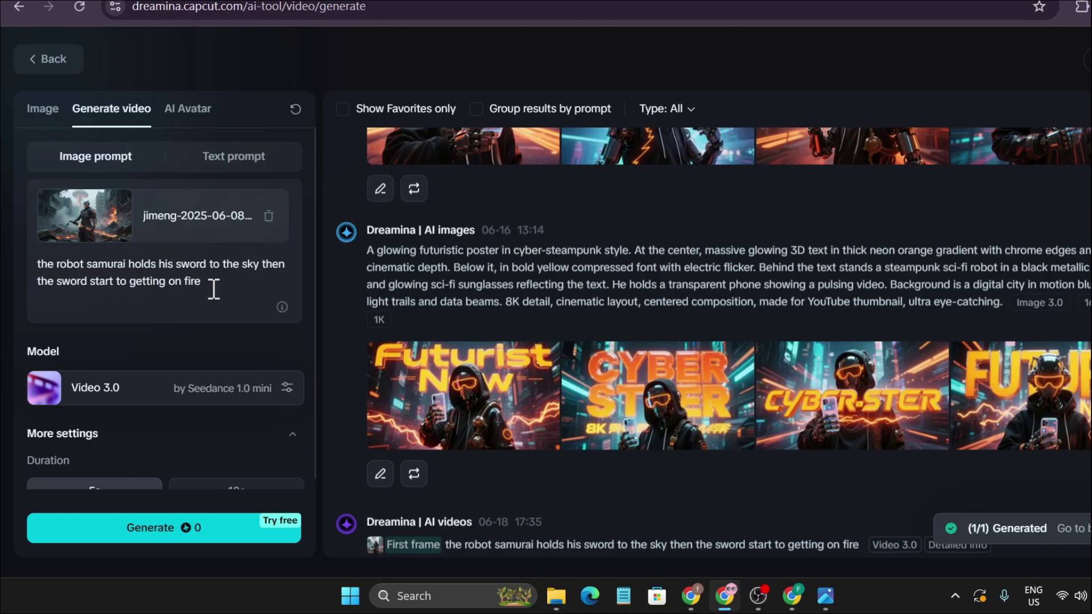
scroll(179, 399, "down", 2)
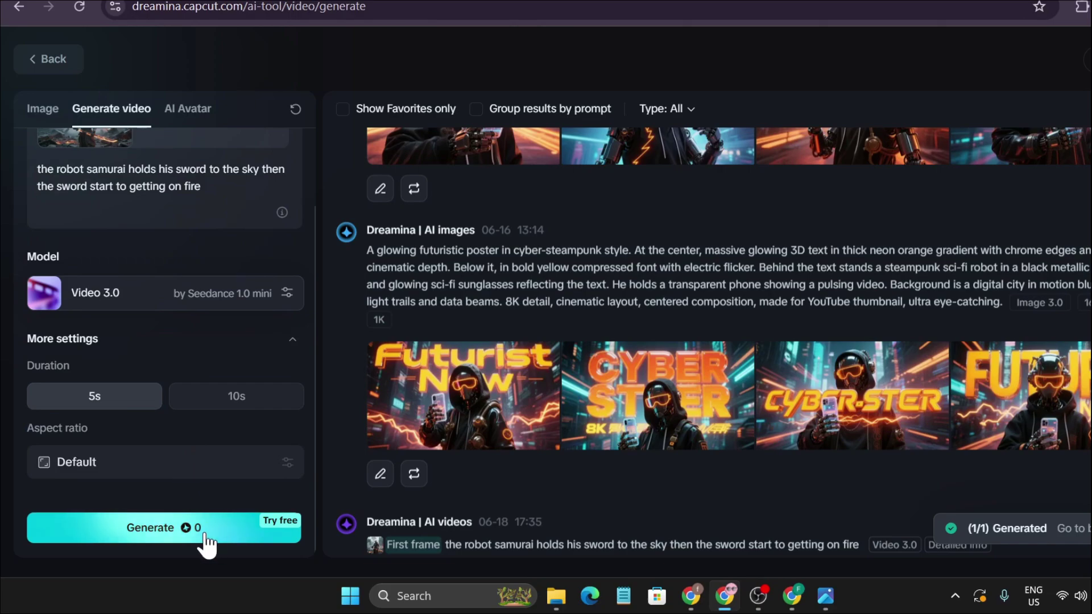
scroll(192, 323, "up", 2)
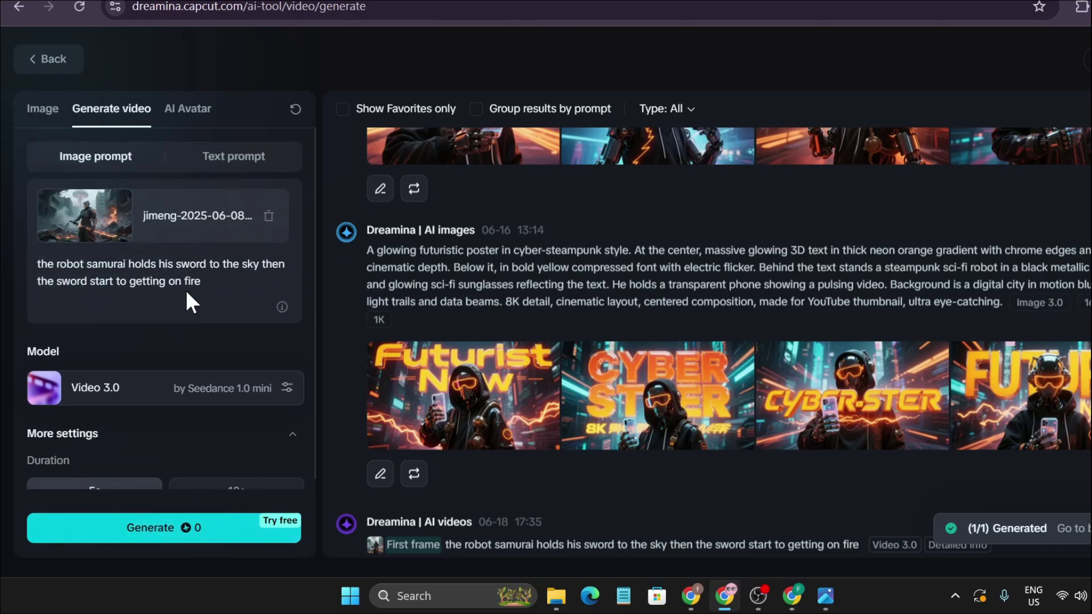
Scroll to the generated 5-second robot samurai clip and play it full screen
mouse_move(461, 407)
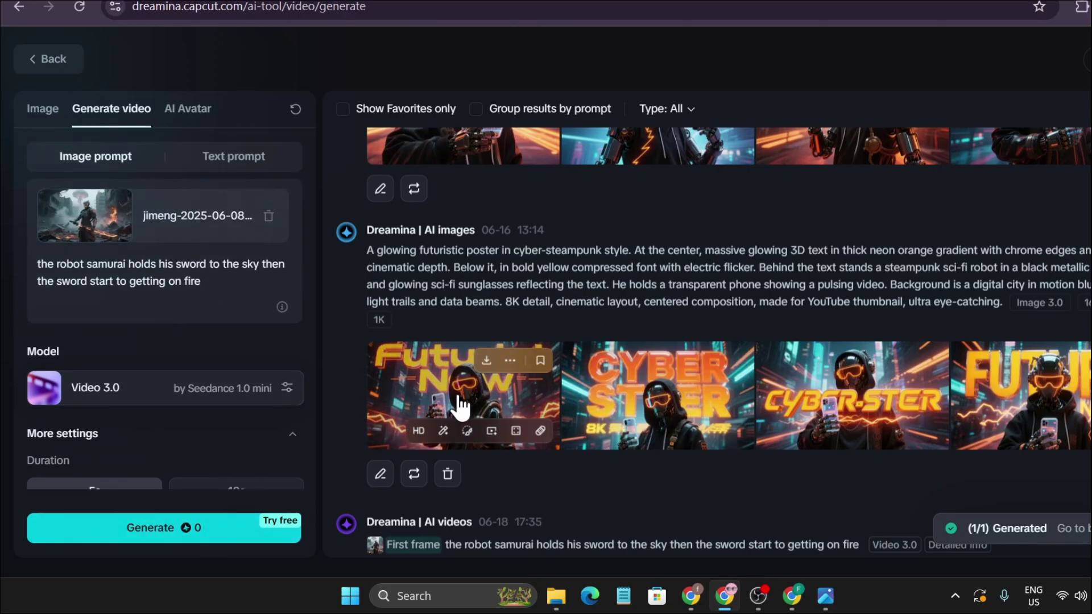
scroll(572, 442, "down", 5)
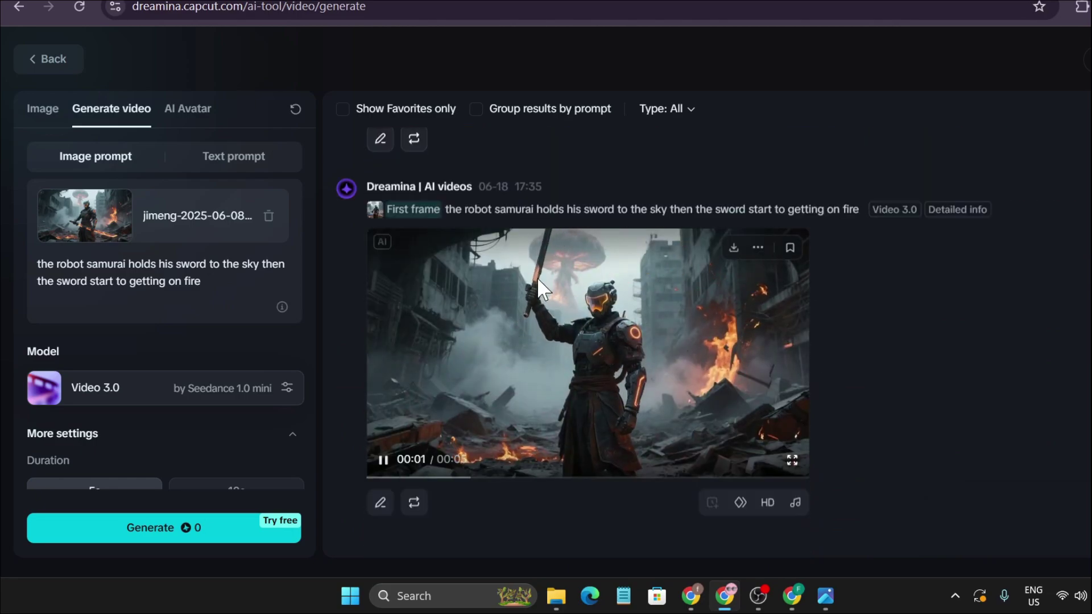
mouse_move(657, 230)
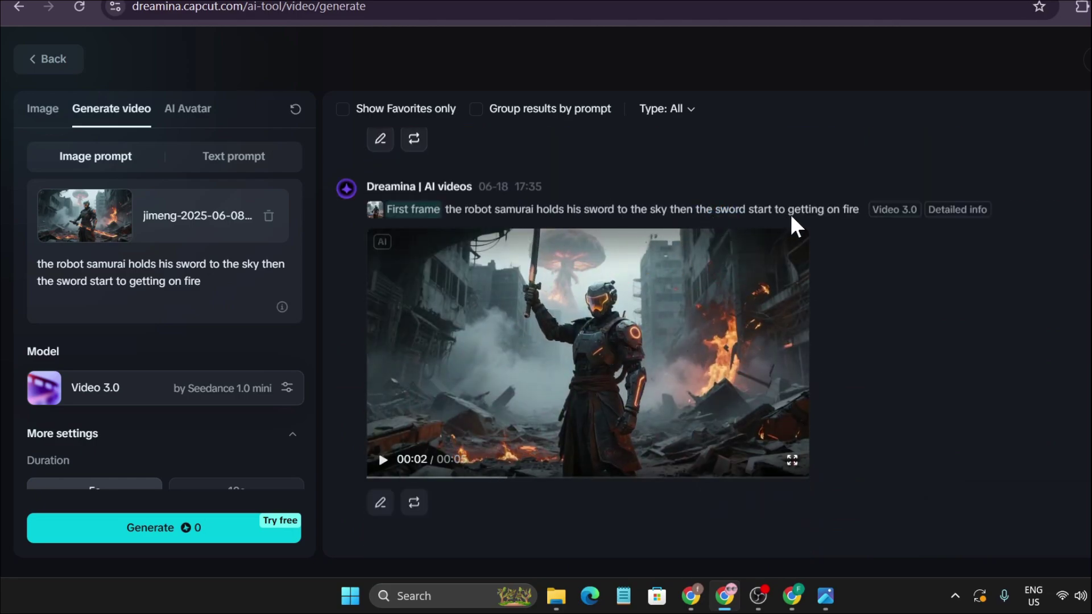
mouse_move(768, 293)
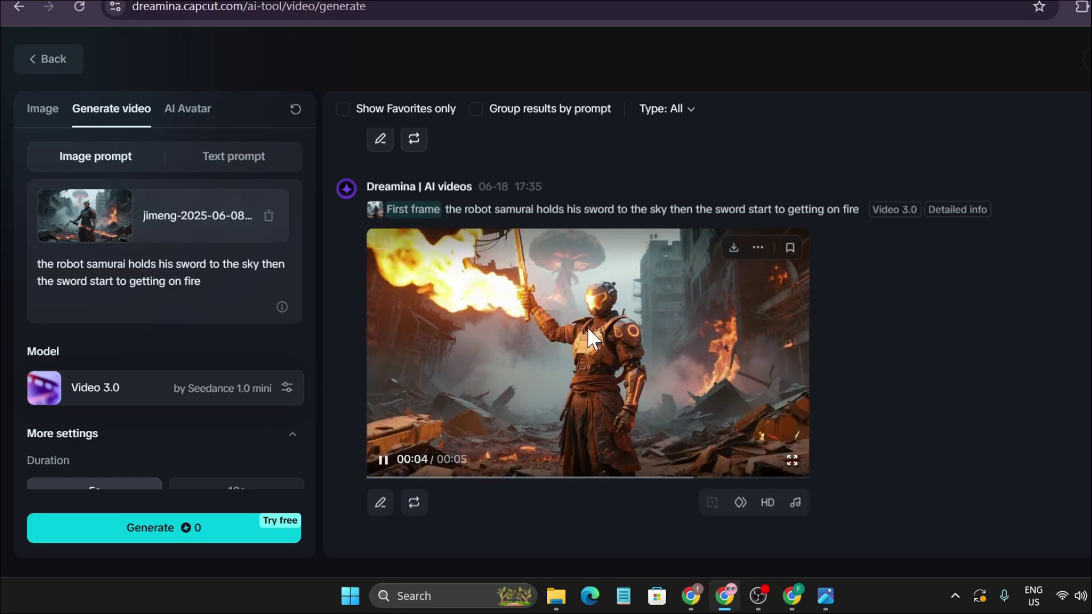
left_click(791, 461)
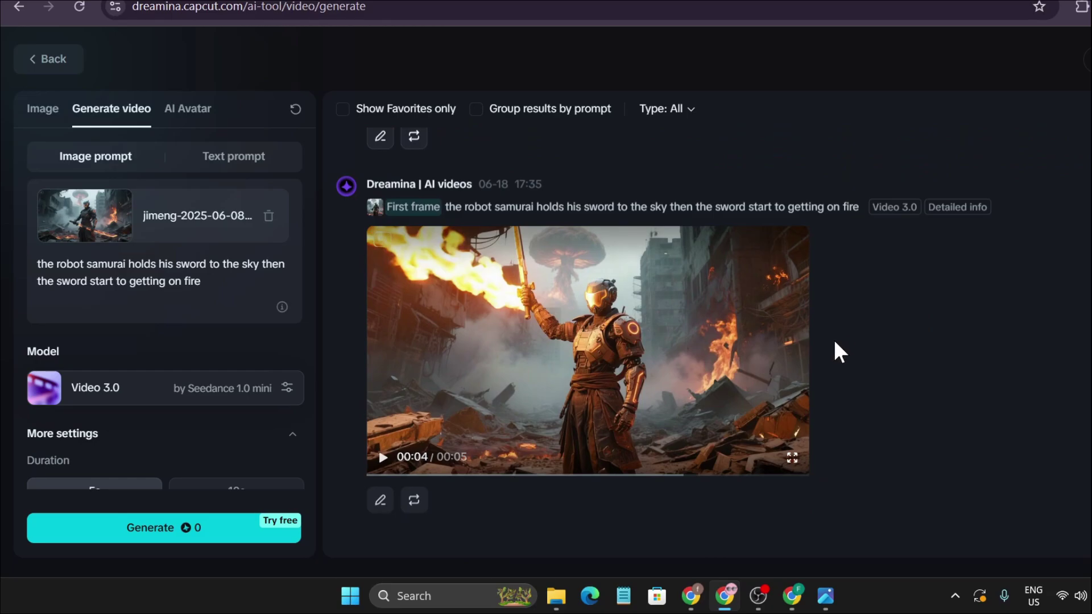
Download the robot samurai clip as a 4.0 MB MP4 file
left_click(236, 159)
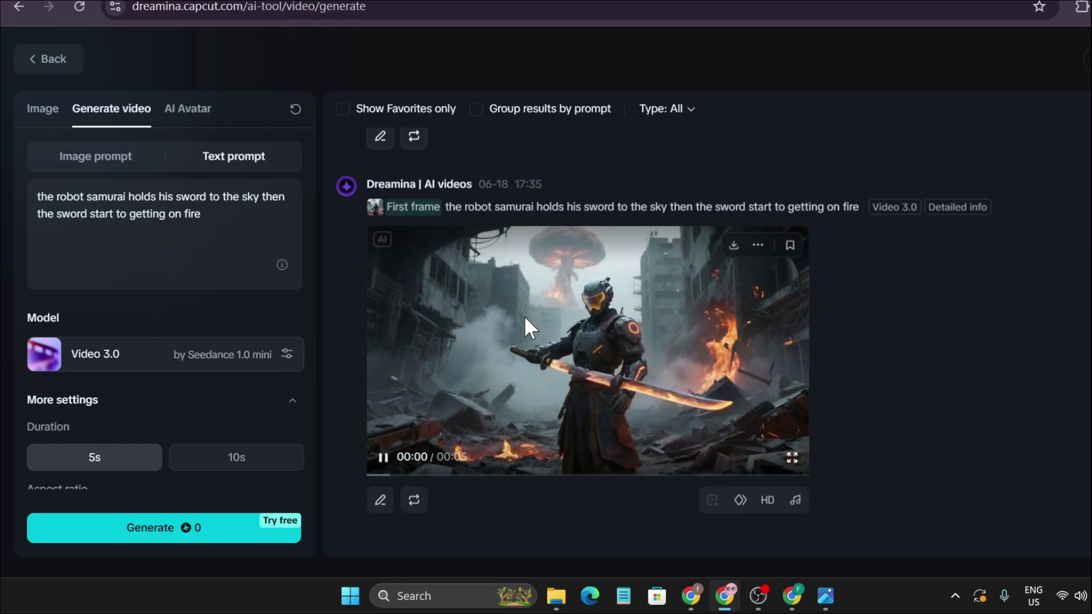
left_click(733, 250)
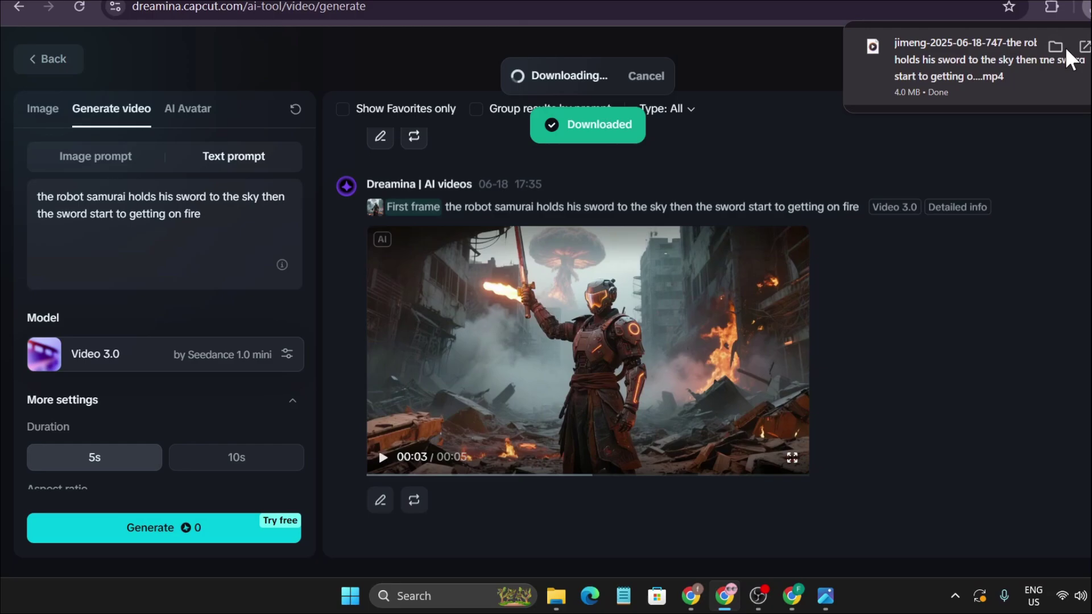